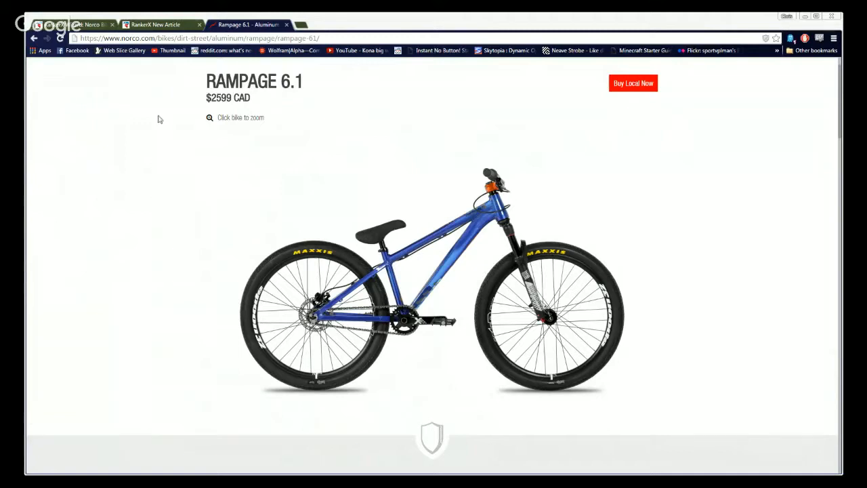
Switch to the Norco Bikes wizard and move the Money Site box slightly up and left in the project linking diagram.
{"action": "left_click", "coordinate": [154, 39]}
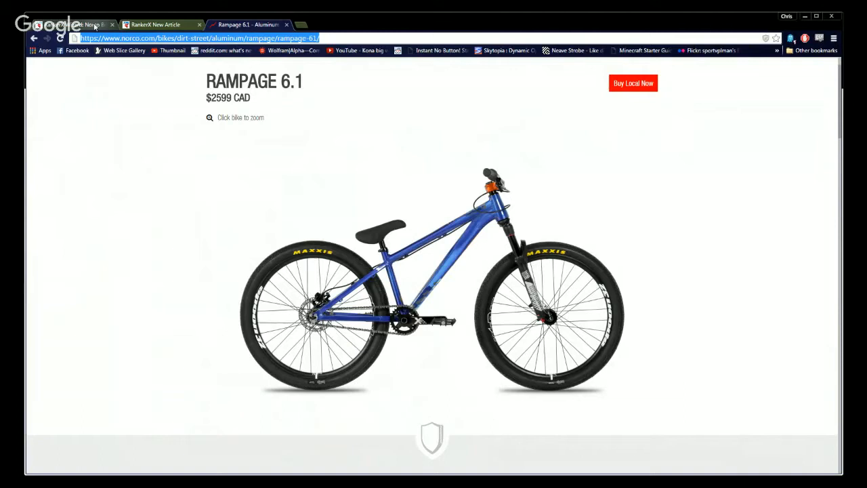
{"action": "left_click", "coordinate": [95, 26]}
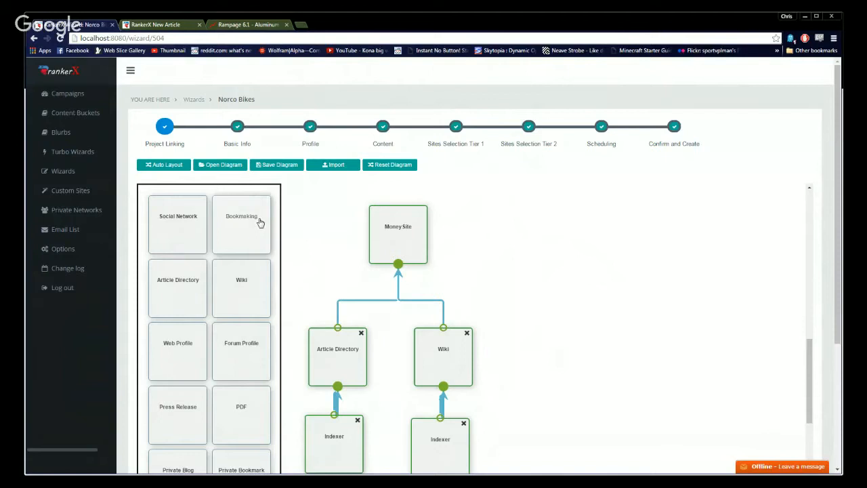
{"action": "mouse_move", "coordinate": [378, 226]}
{"action": "left_mouse_down"}
{"action": "mouse_move", "coordinate": [322, 211]}
{"action": "mouse_move", "coordinate": [370, 215]}
{"action": "left_mouse_up"}
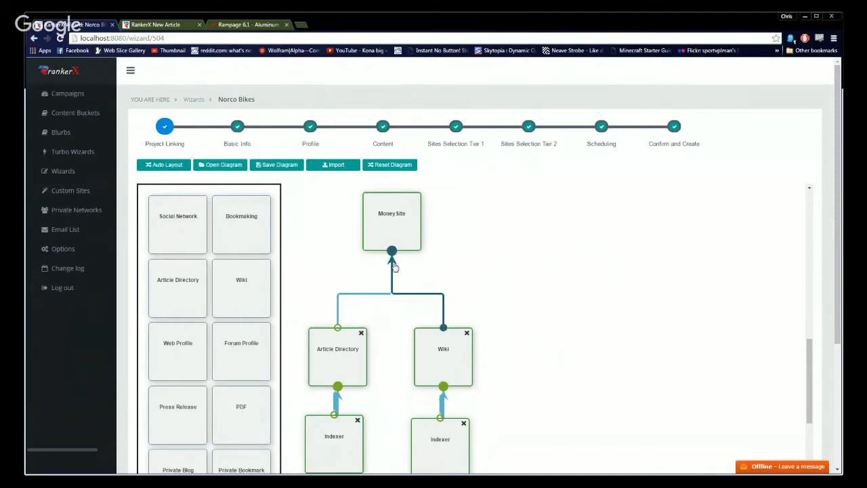
{"action": "scroll", "coordinate": [386, 315], "scroll_direction": "down", "scroll_amount": 1}
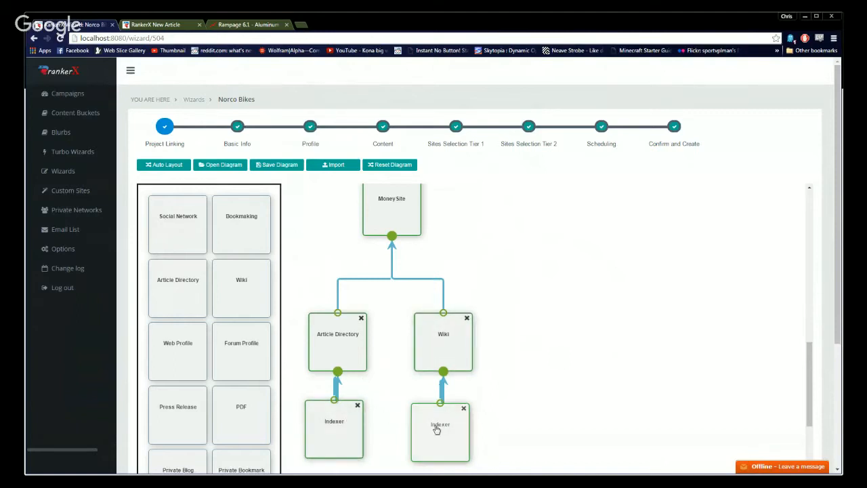
Go to the wizard's Basic Info stage and choose Use Anchor Text in Money Site as the URLs and keywords type.
{"action": "left_click", "coordinate": [241, 133]}
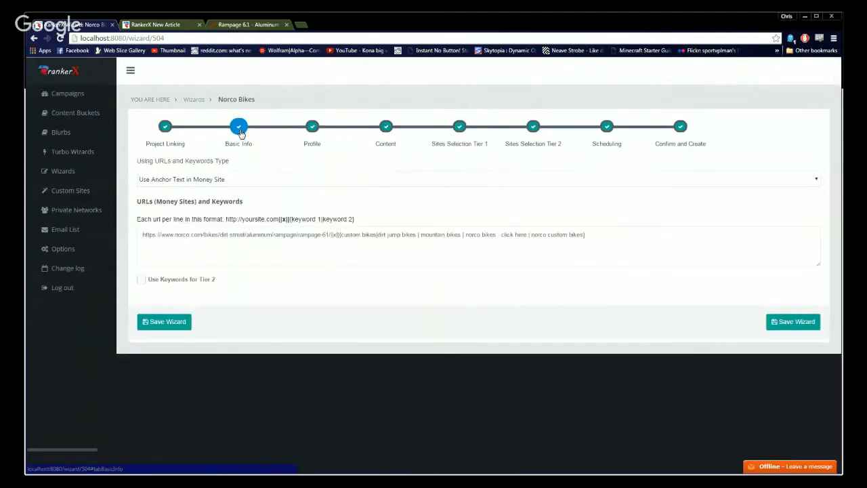
{"action": "left_click", "coordinate": [225, 180]}
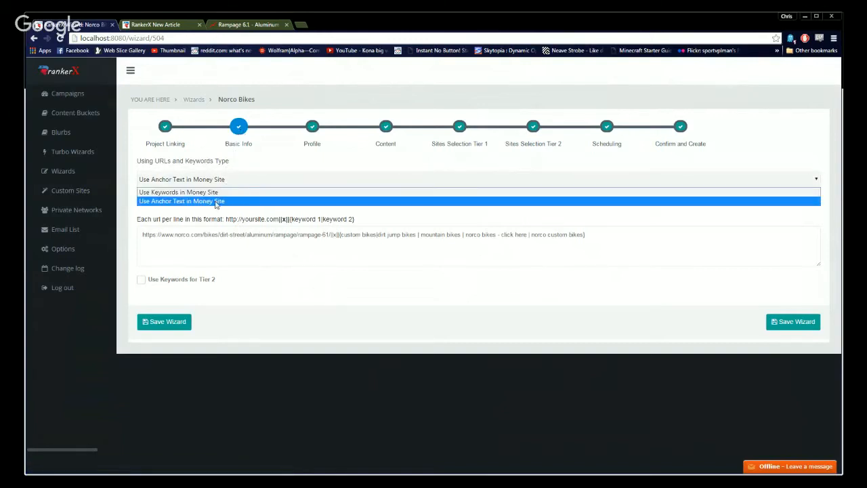
{"action": "left_click", "coordinate": [216, 201]}
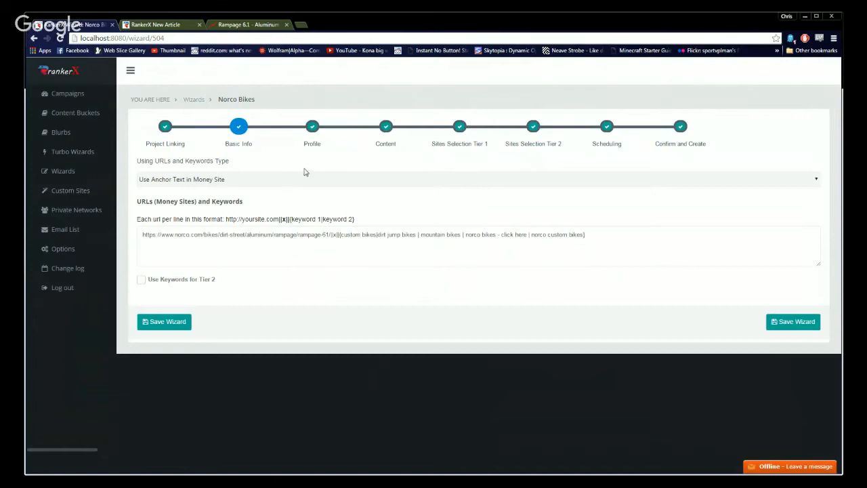
Go to the Profile stage, download a pre-created email account for Tier 1 and test it.
{"action": "left_click", "coordinate": [312, 126]}
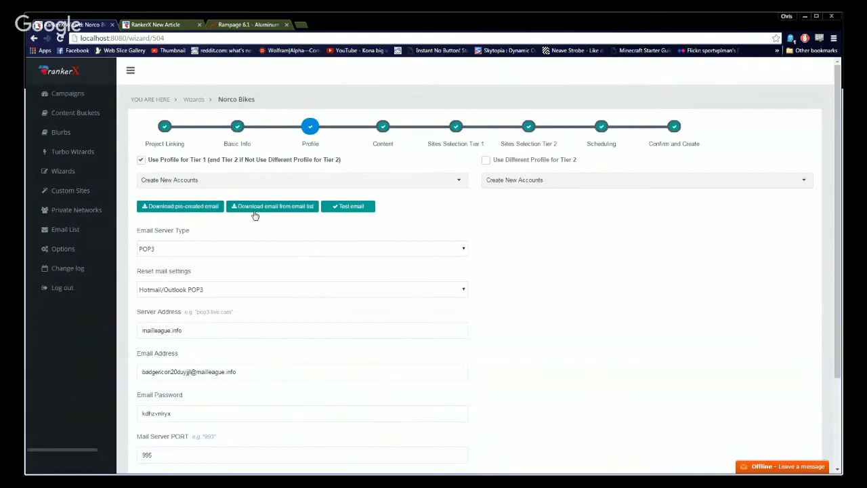
{"action": "scroll", "coordinate": [172, 282], "scroll_direction": "down", "scroll_amount": 1}
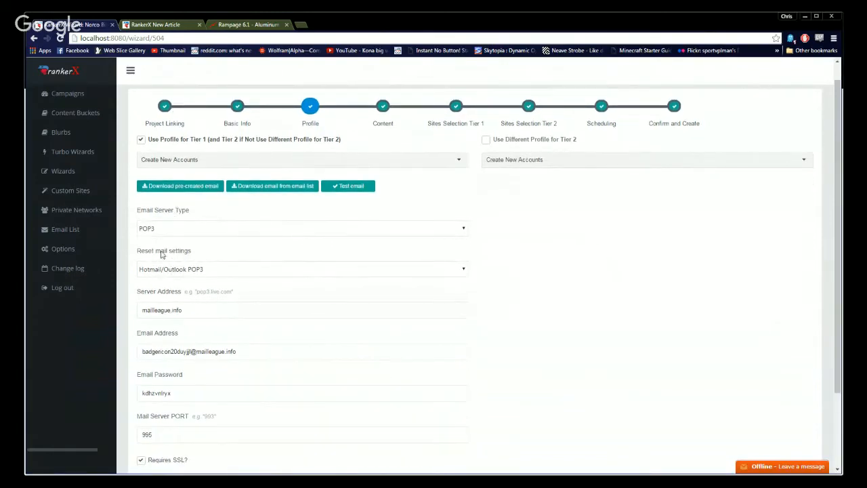
{"action": "scroll", "coordinate": [161, 254], "scroll_direction": "down", "scroll_amount": 1}
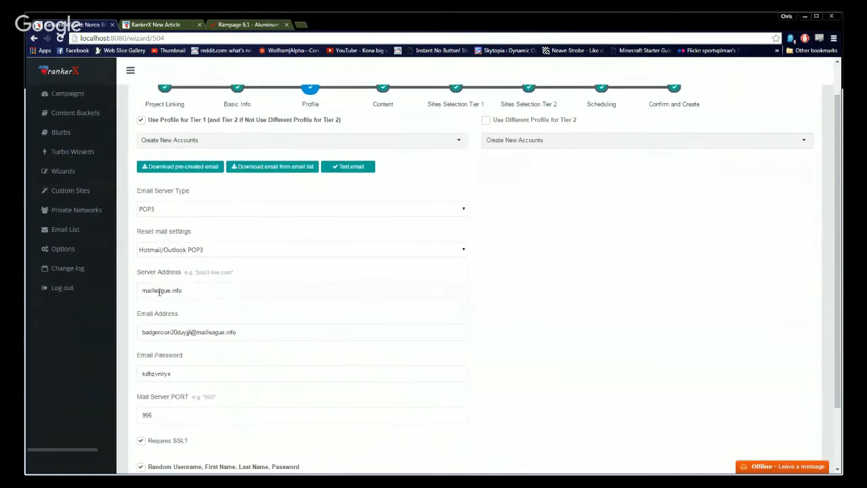
{"action": "scroll", "coordinate": [160, 292], "scroll_direction": "down", "scroll_amount": 3}
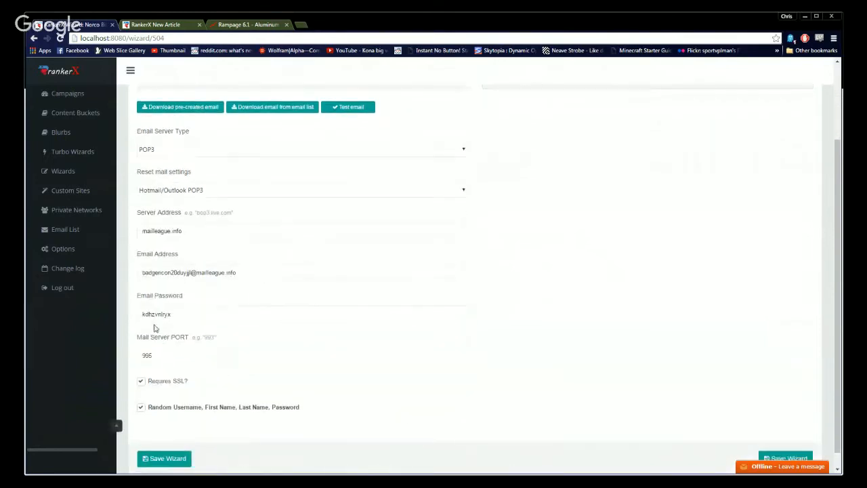
{"action": "scroll", "coordinate": [197, 269], "scroll_direction": "up", "scroll_amount": 5}
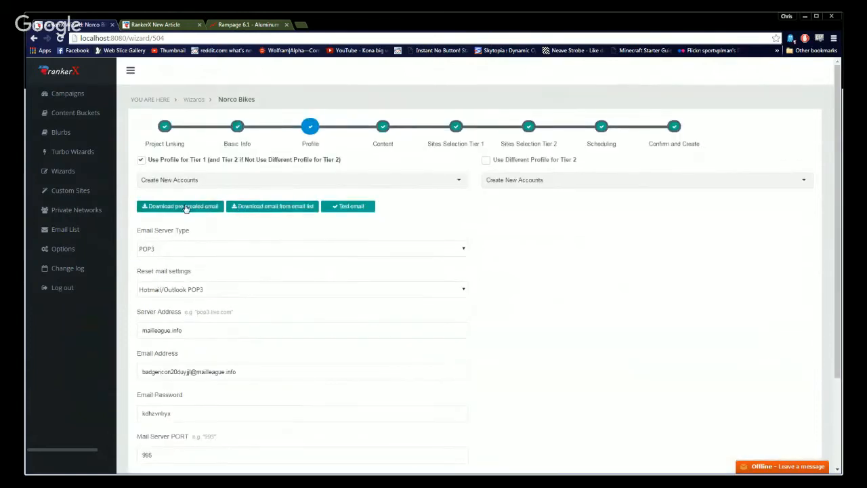
{"action": "left_click", "coordinate": [184, 205]}
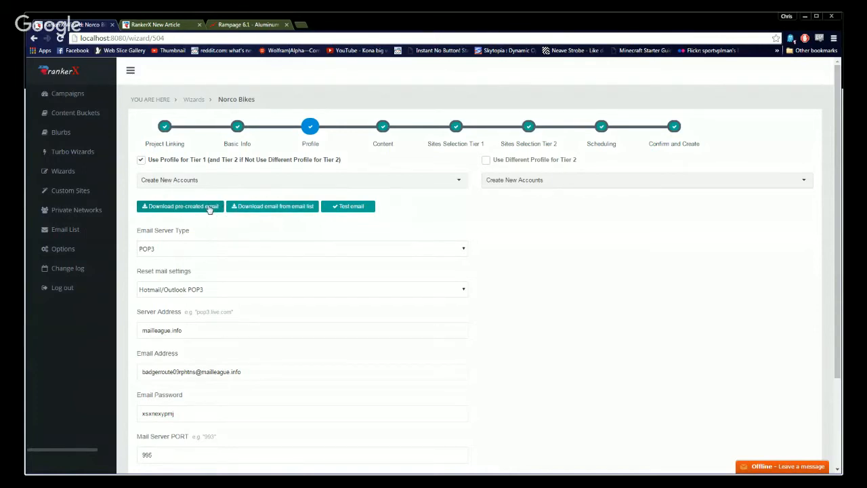
{"action": "left_click", "coordinate": [330, 206]}
In the Content stage, copy the Tier 1 tags "bikes" and "custom mountain bikes" into the Tier 2 tags.
{"action": "left_click", "coordinate": [384, 127]}
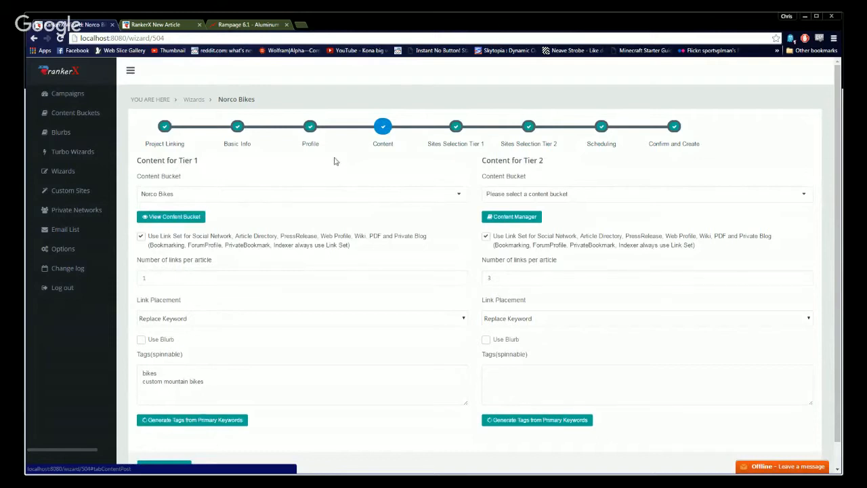
{"action": "scroll", "coordinate": [335, 161], "scroll_direction": "down", "scroll_amount": 1}
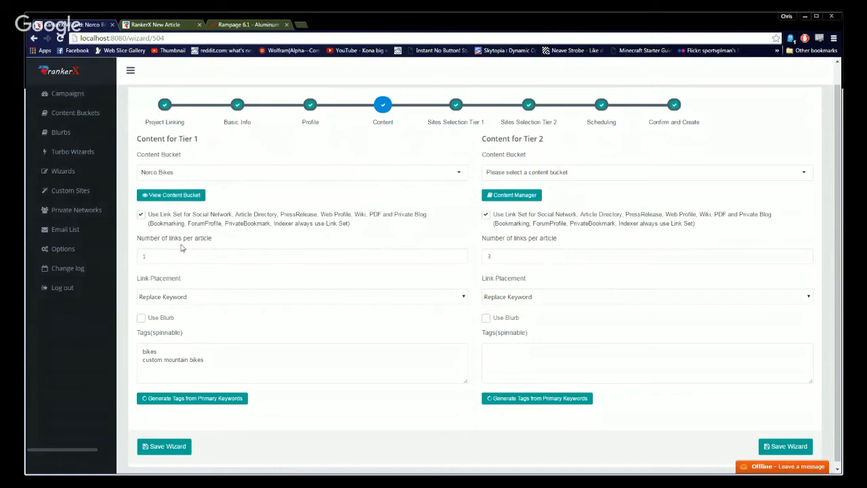
{"action": "double_click", "coordinate": [178, 254]}
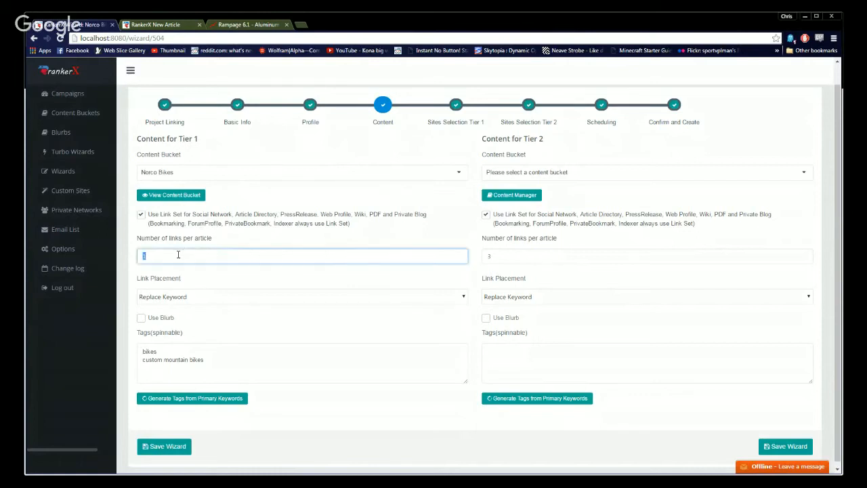
{"action": "left_click", "coordinate": [163, 360]}
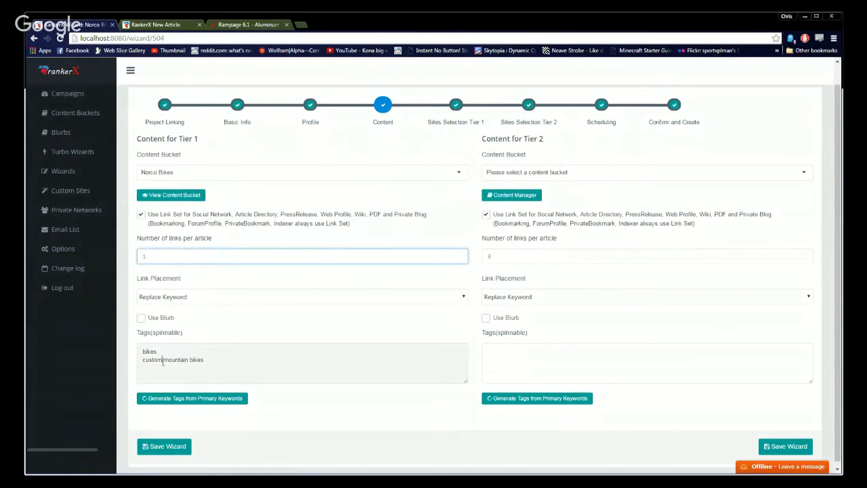
{"action": "left_click_drag", "start_coordinate": [143, 360], "coordinate": [121, 345]}
{"action": "left_click", "coordinate": [227, 359]}
{"action": "key", "text": "ctrl+c"}
{"action": "left_click", "coordinate": [502, 350]}
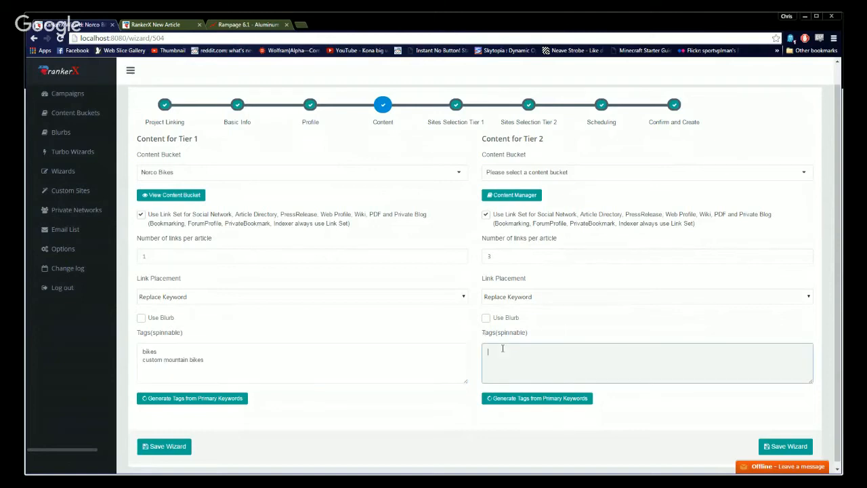
{"action": "key", "text": "ctrl+v"}
{"action": "left_click", "coordinate": [339, 363]}
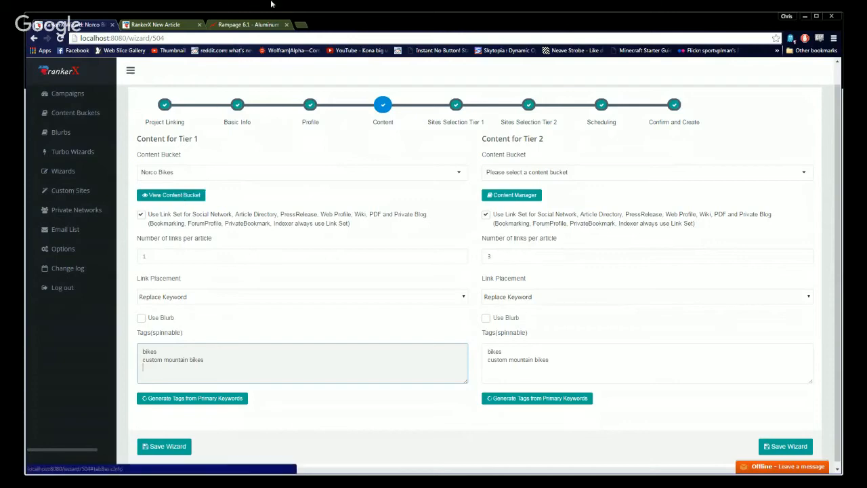
Look over the new Norco Bikes article and its source options, keeping Built In Article Builder as the article source.
{"action": "left_click", "coordinate": [138, 24]}
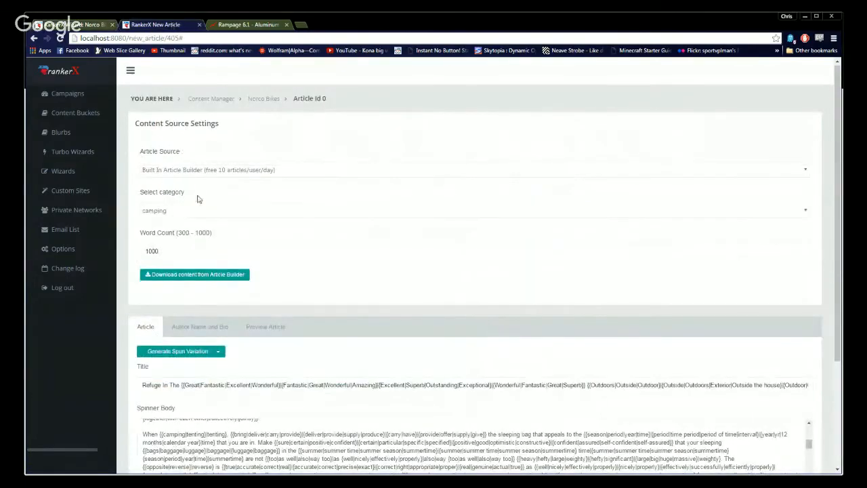
{"action": "scroll", "coordinate": [193, 224], "scroll_direction": "down", "scroll_amount": 1}
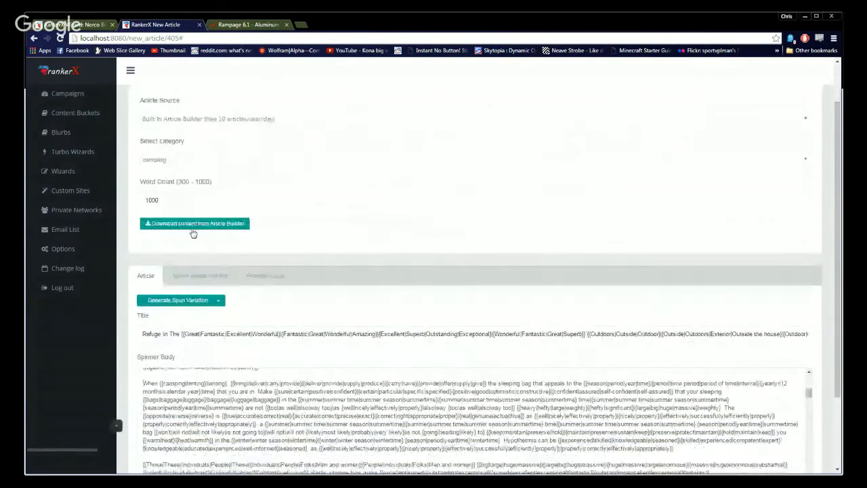
{"action": "scroll", "coordinate": [193, 234], "scroll_direction": "down", "scroll_amount": 2}
{"action": "scroll", "coordinate": [187, 292], "scroll_direction": "up", "scroll_amount": 3}
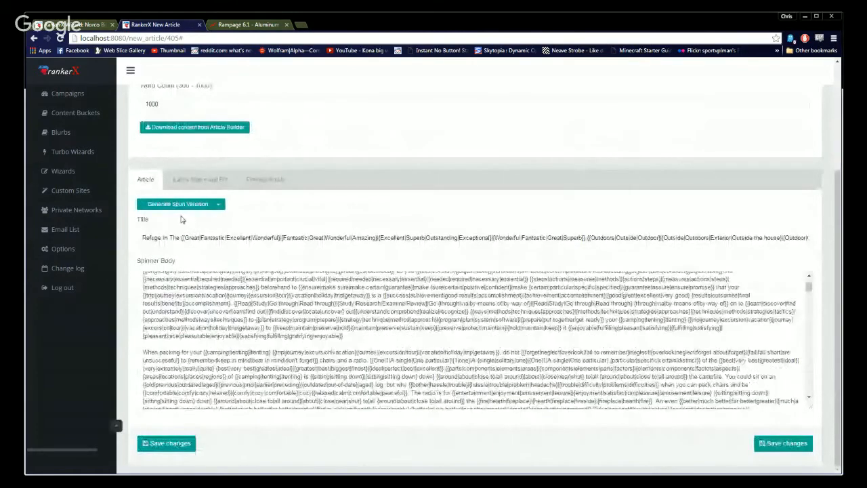
{"action": "scroll", "coordinate": [180, 203], "scroll_direction": "up", "scroll_amount": 1}
{"action": "scroll", "coordinate": [179, 200], "scroll_direction": "up", "scroll_amount": 2}
{"action": "left_click", "coordinate": [165, 171]}
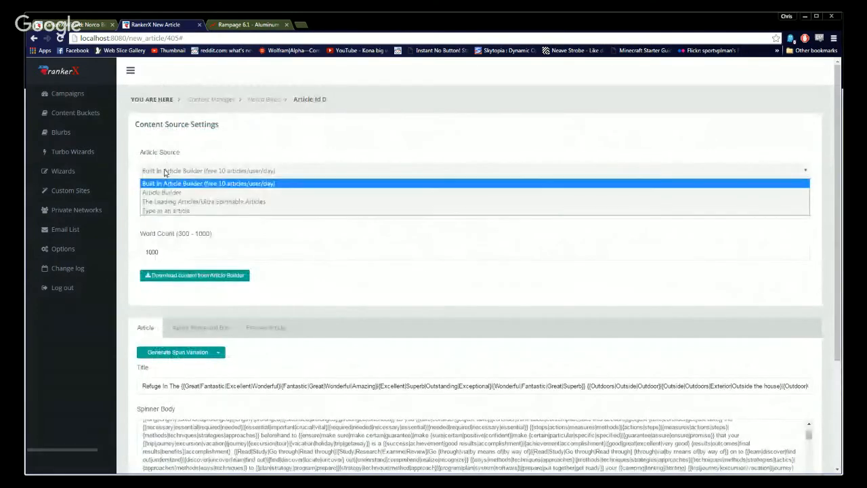
{"action": "left_click", "coordinate": [165, 173]}
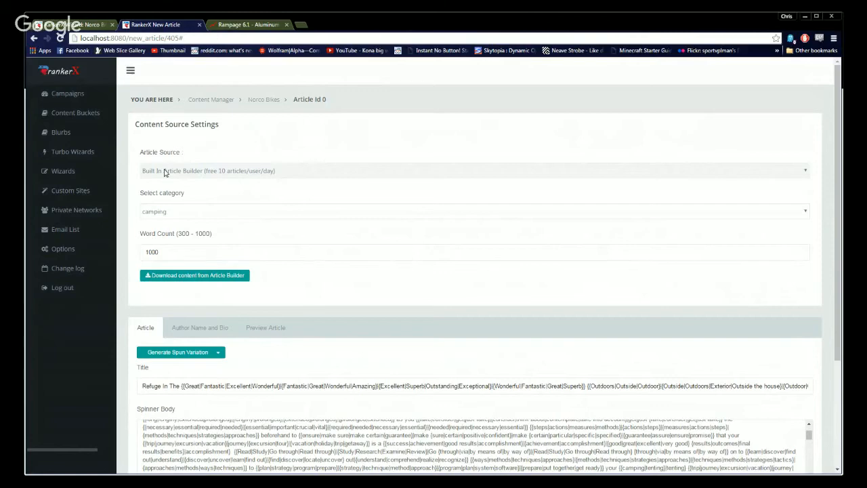
Check which spinners are available for generating a spun variation of the article, without choosing one.
{"action": "scroll", "coordinate": [174, 223], "scroll_direction": "down", "scroll_amount": 1}
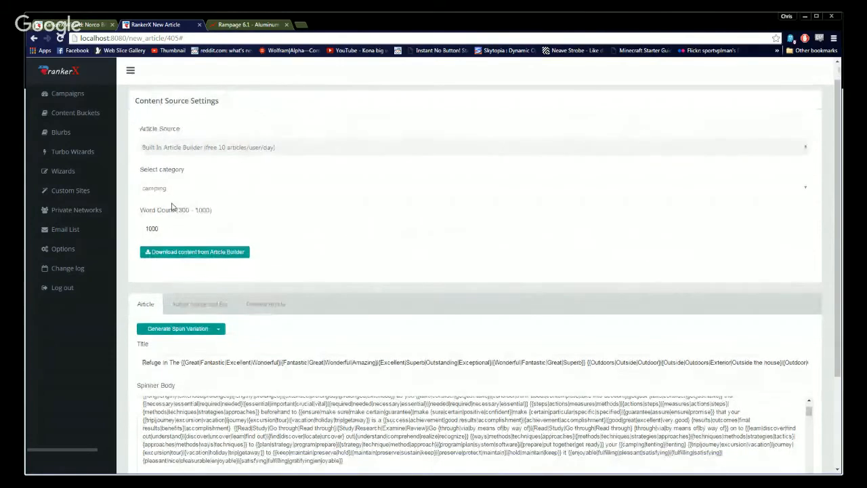
{"action": "scroll", "coordinate": [125, 221], "scroll_direction": "down", "scroll_amount": 1}
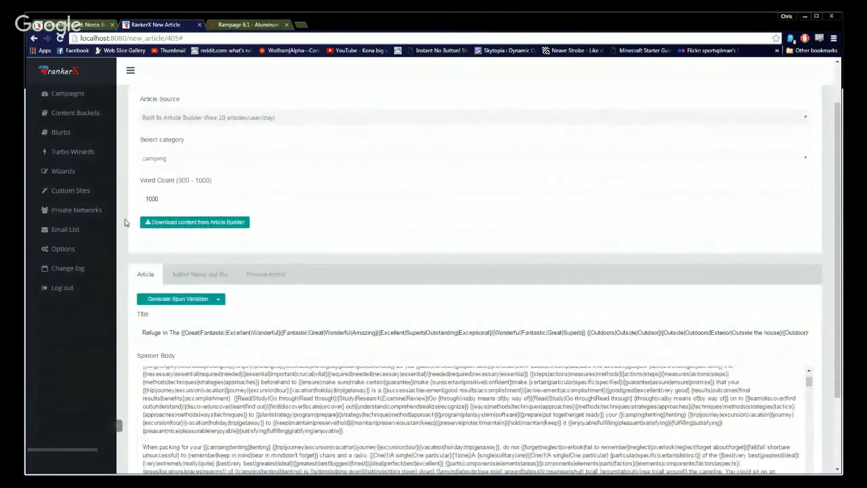
{"action": "scroll", "coordinate": [177, 412], "scroll_direction": "up", "scroll_amount": 3}
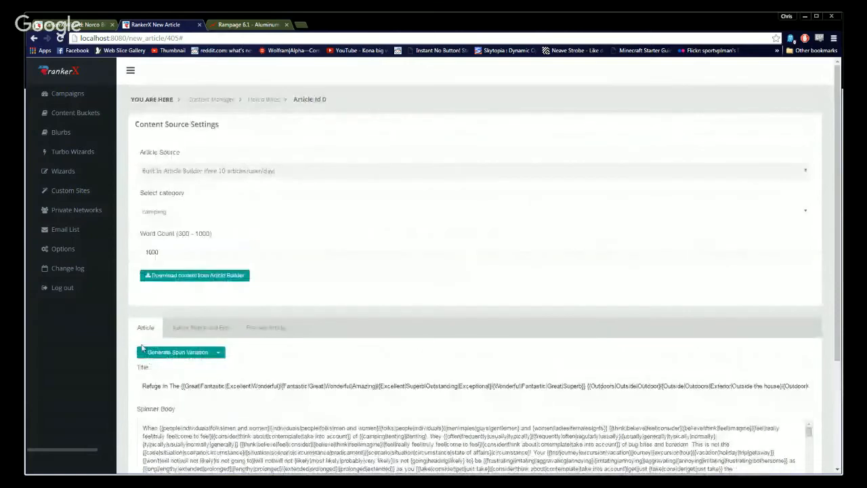
{"action": "left_click", "coordinate": [150, 352]}
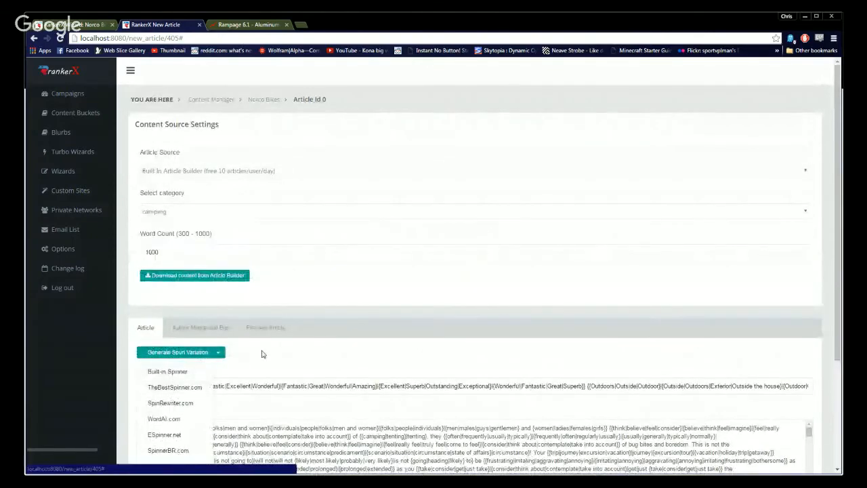
{"action": "left_click", "coordinate": [262, 353]}
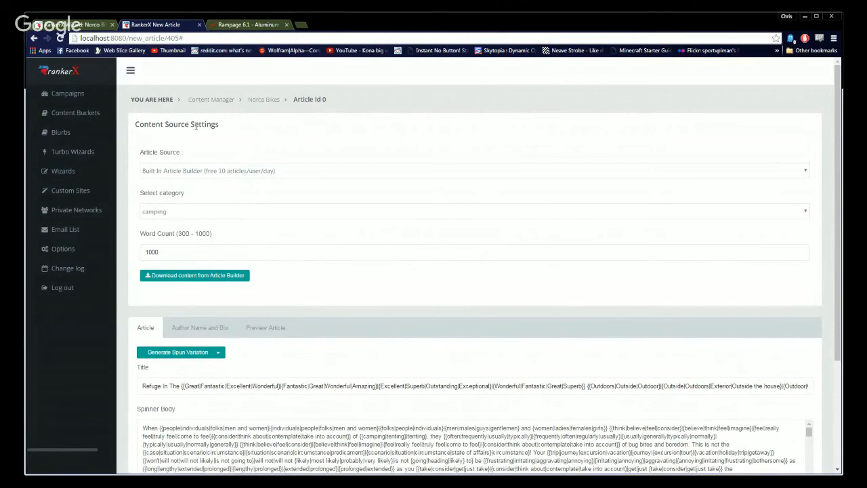
Auto-generate the author name and bio for the article.
{"action": "scroll", "coordinate": [194, 140], "scroll_direction": "down", "scroll_amount": 2}
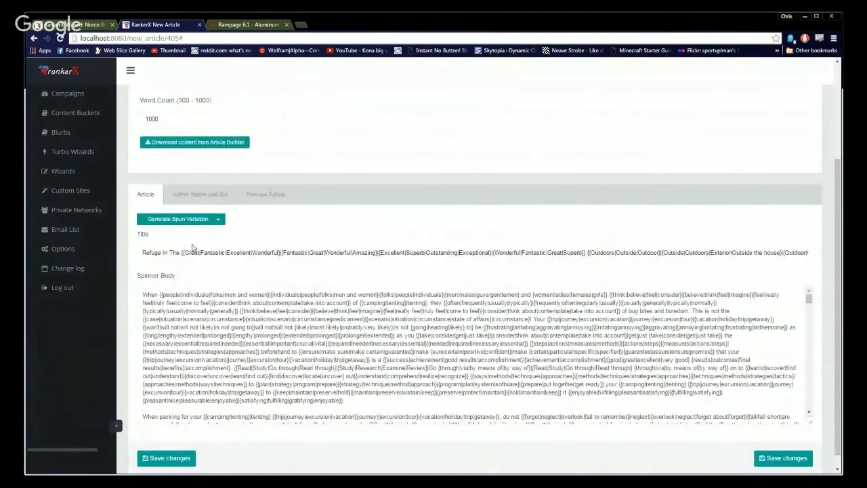
{"action": "scroll", "coordinate": [161, 326], "scroll_direction": "down", "scroll_amount": 5}
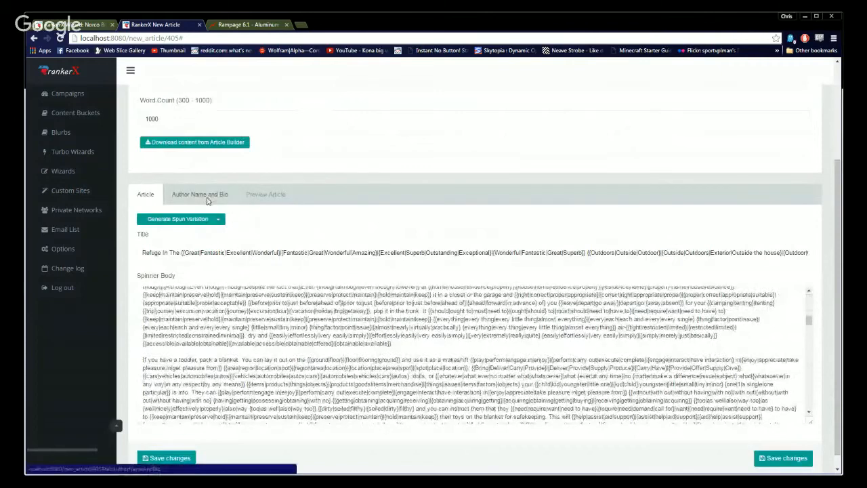
{"action": "left_click", "coordinate": [207, 196]}
{"action": "left_click", "coordinate": [189, 224]}
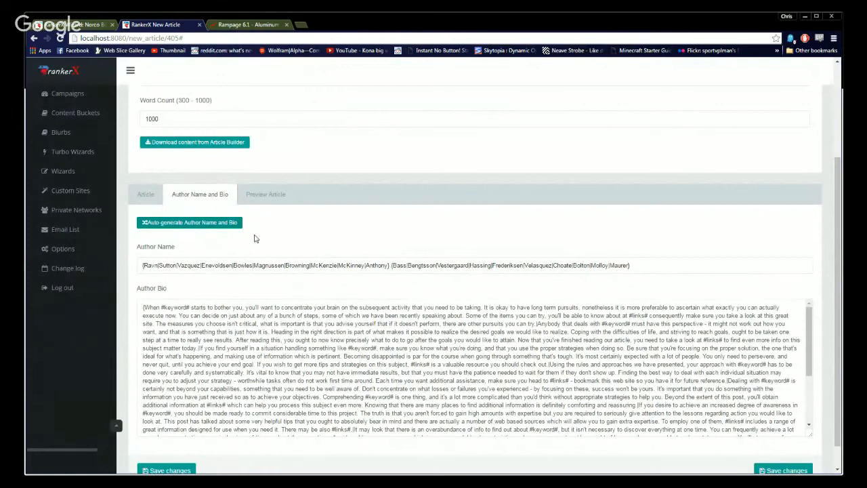
Preview the article and spin it again several times to compare different variations.
{"action": "left_click", "coordinate": [264, 196]}
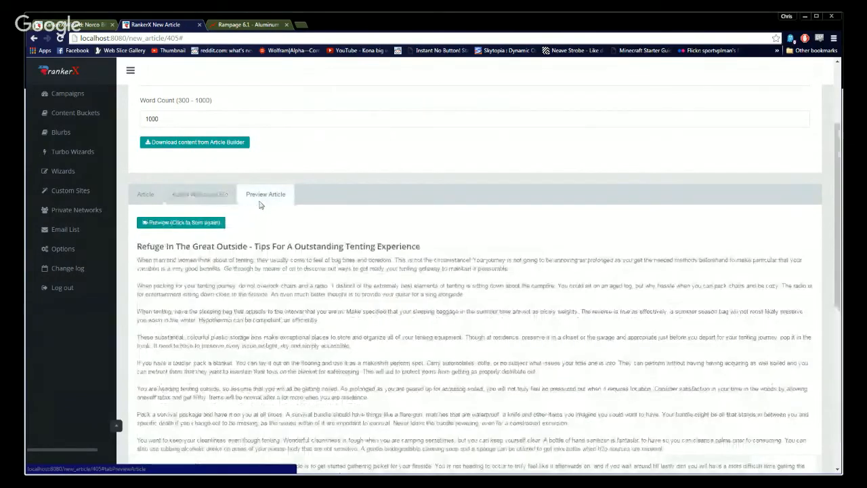
{"action": "left_click", "coordinate": [205, 224]}
{"action": "left_click", "coordinate": [205, 224]}
{"action": "left_click", "coordinate": [206, 224]}
{"action": "left_click", "coordinate": [206, 223]}
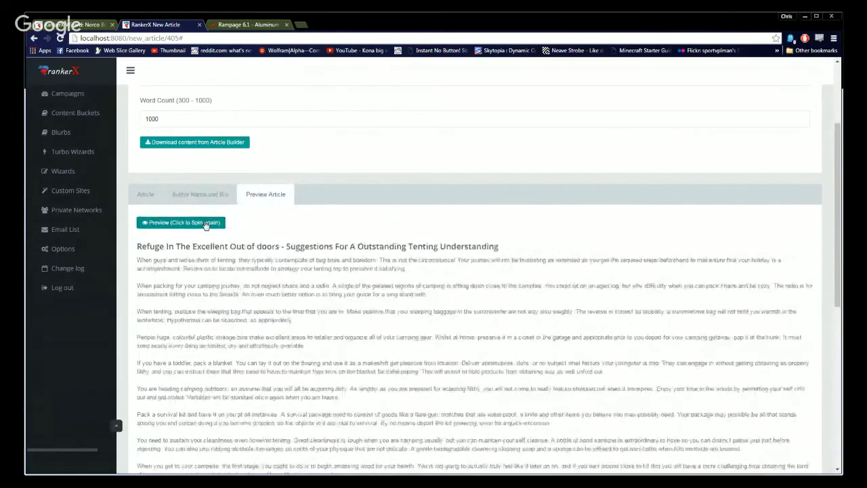
{"action": "left_click", "coordinate": [205, 224]}
{"action": "left_click", "coordinate": [205, 223]}
{"action": "left_click", "coordinate": [206, 224]}
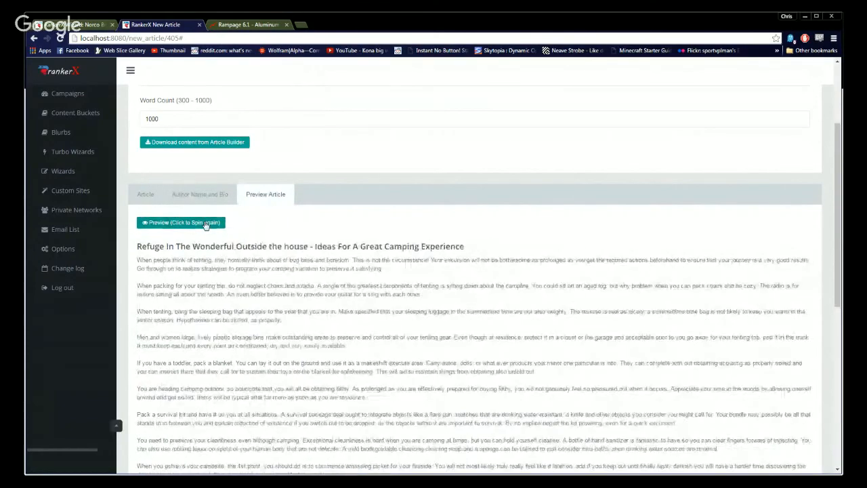
Re-spin the camping article preview a few more times to check how the wording varies.
{"action": "left_click", "coordinate": [205, 224]}
{"action": "left_click", "coordinate": [206, 224]}
{"action": "left_click", "coordinate": [205, 223]}
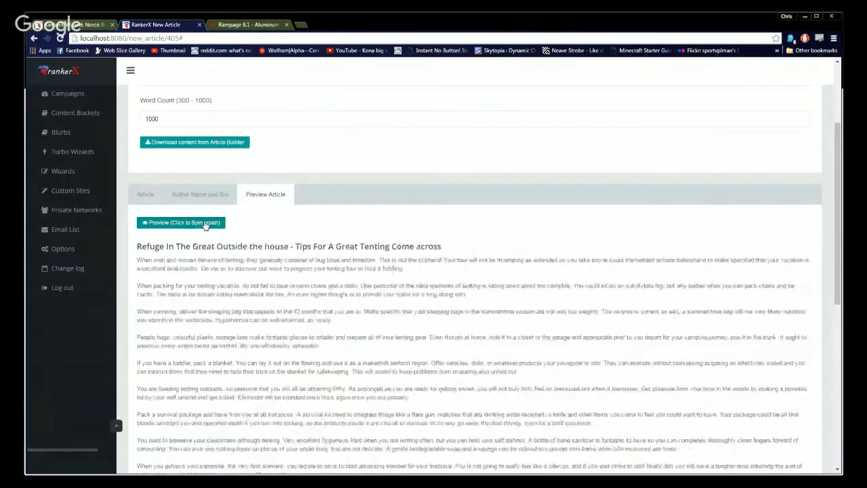
{"action": "left_click", "coordinate": [205, 223]}
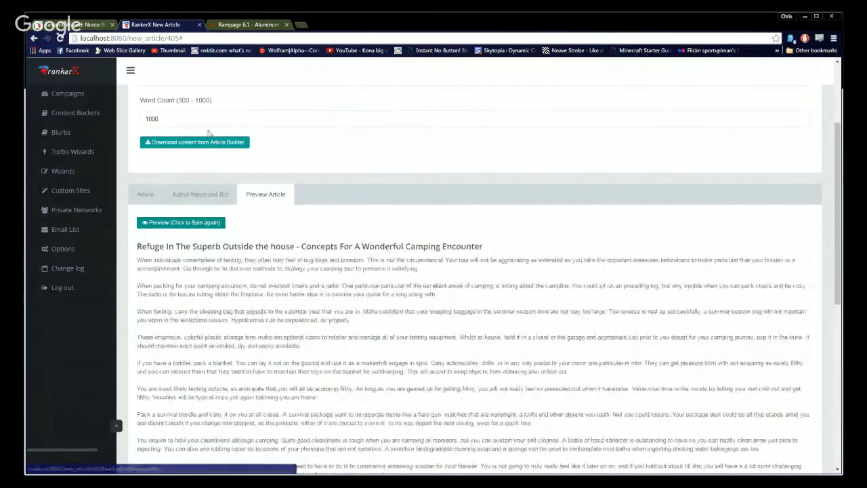
Review the article source choices, including Type in an article, keeping Built In Article Builder, and return to the article text.
{"action": "scroll", "coordinate": [207, 132], "scroll_direction": "up", "scroll_amount": 2}
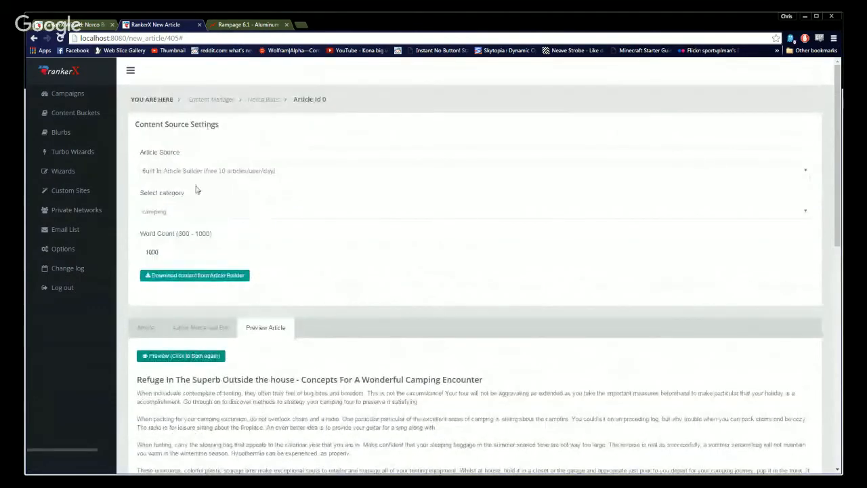
{"action": "left_click", "coordinate": [178, 173]}
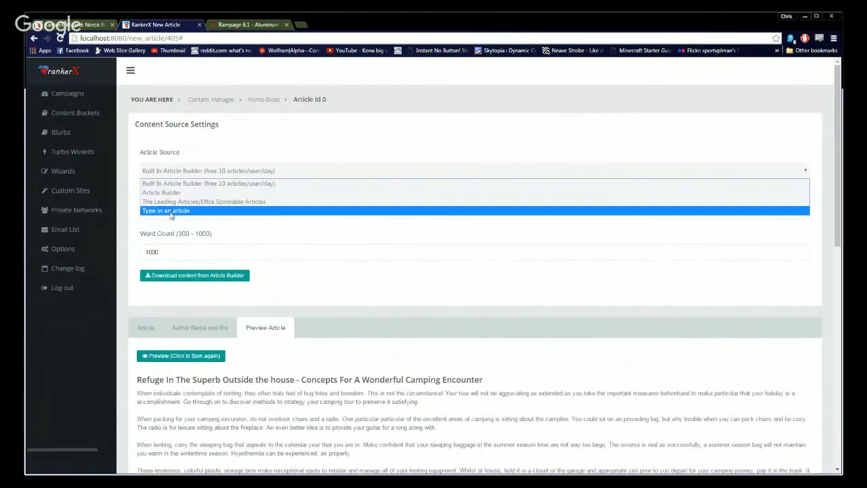
{"action": "left_click", "coordinate": [205, 161]}
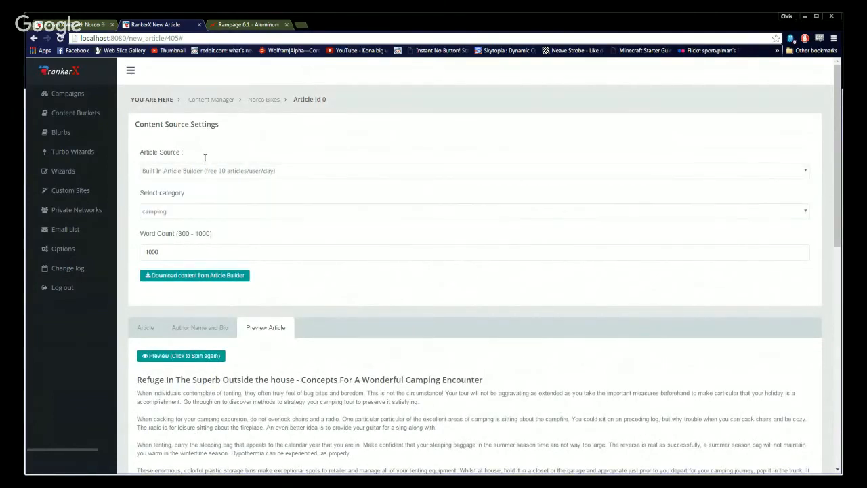
{"action": "left_click", "coordinate": [146, 329]}
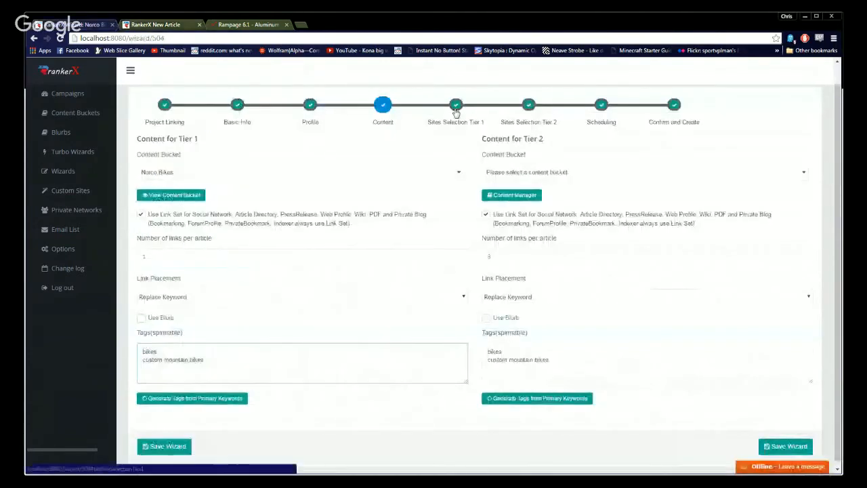
In the Norco Bikes wizard's Tier 1 site selection, choose Select High PR Sites First.
{"action": "left_click", "coordinate": [455, 112]}
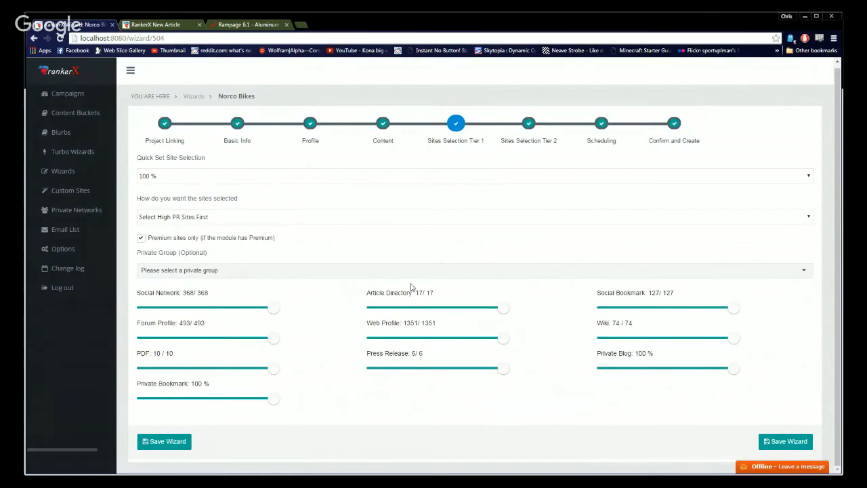
{"action": "left_click", "coordinate": [223, 221]}
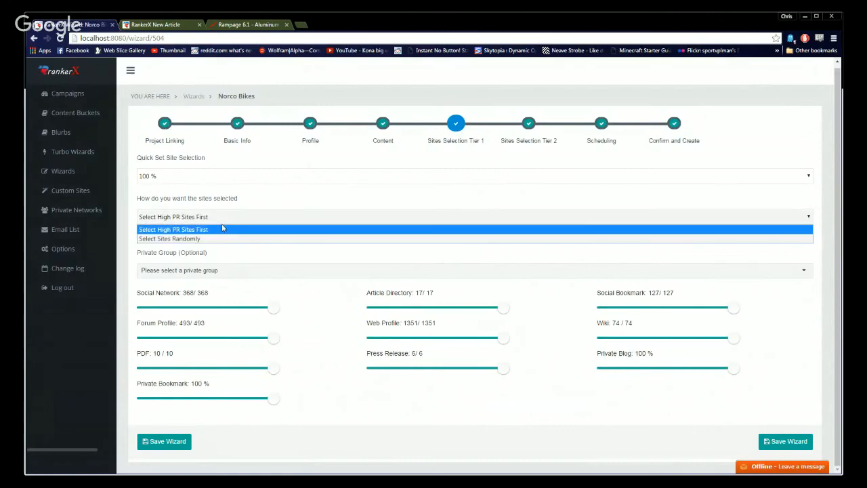
{"action": "left_click", "coordinate": [216, 230]}
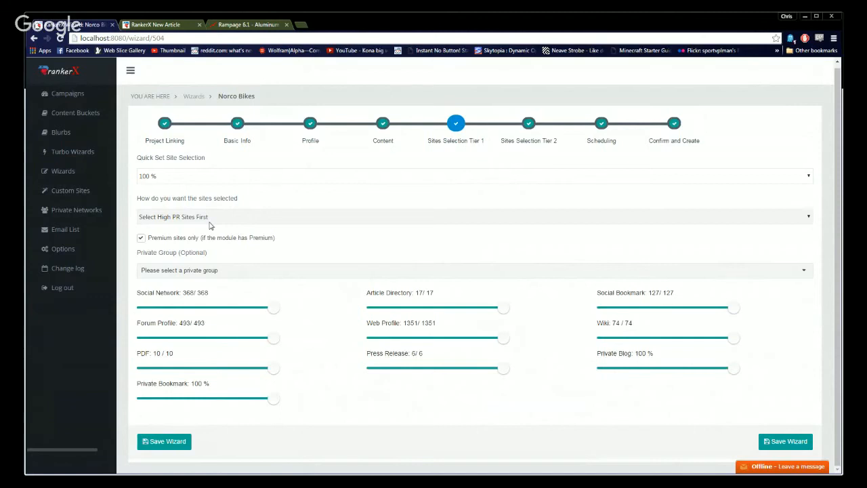
For the Tier 2 site selection, choose Select High PR Sites First and keep the quick set at 100 %.
{"action": "left_click", "coordinate": [531, 124]}
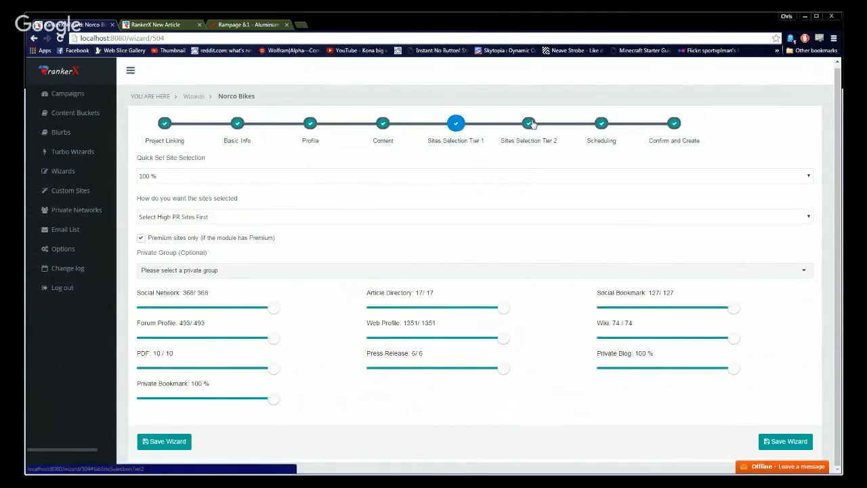
{"action": "left_click", "coordinate": [212, 221]}
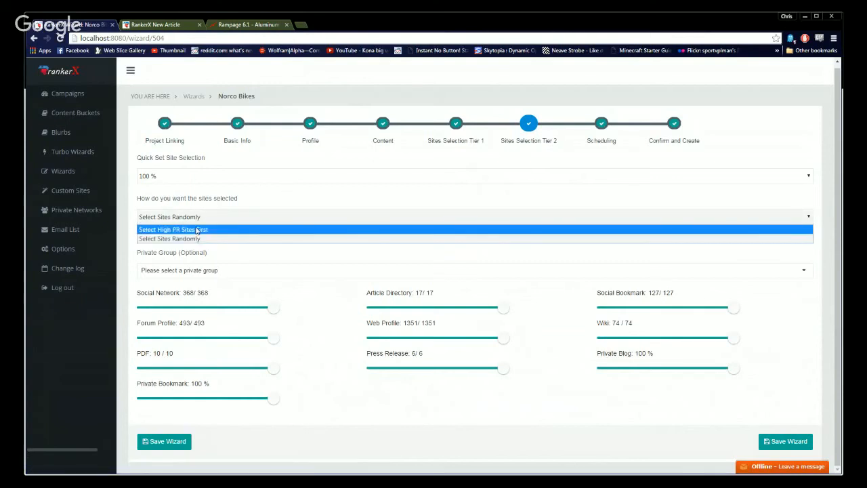
{"action": "left_click", "coordinate": [197, 230]}
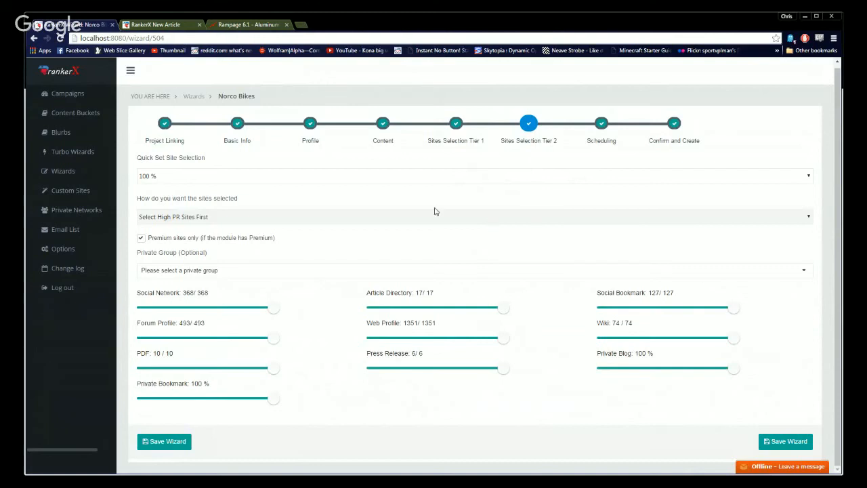
{"action": "left_click", "coordinate": [294, 177]}
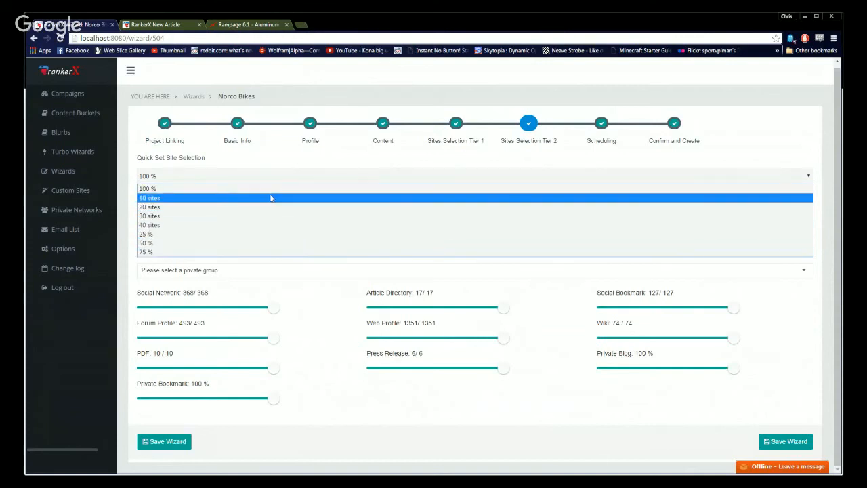
{"action": "left_click", "coordinate": [323, 312]}
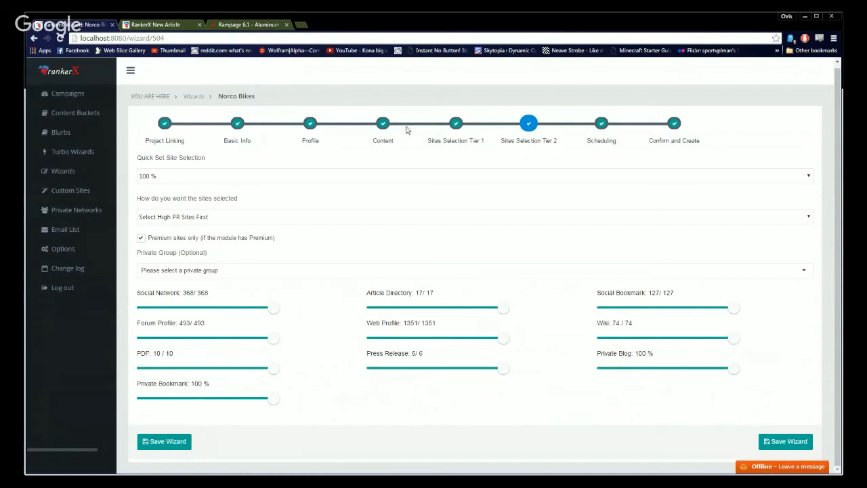
Schedule the wizard to start on 31/03/2016 at 12:00.
{"action": "left_click", "coordinate": [596, 128]}
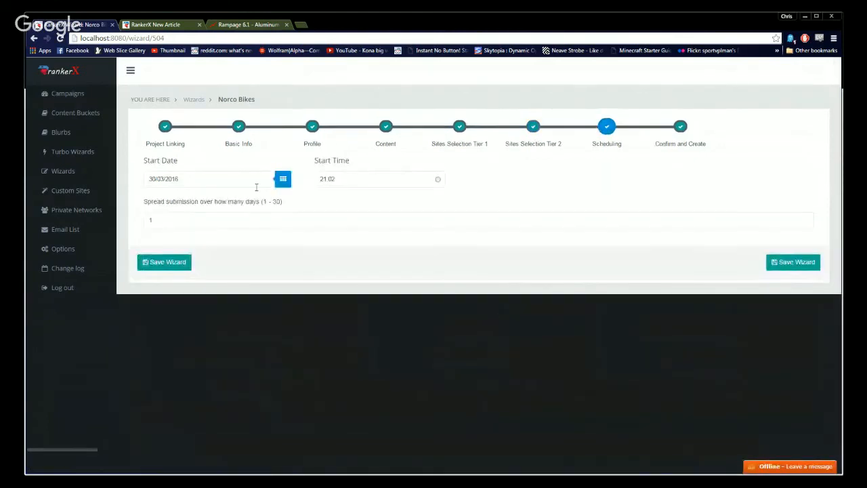
{"action": "left_click", "coordinate": [283, 179]}
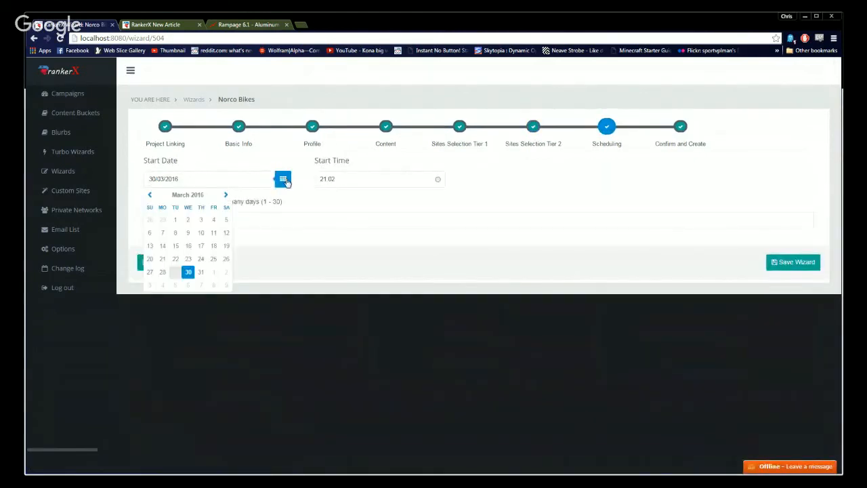
{"action": "left_click", "coordinate": [205, 273]}
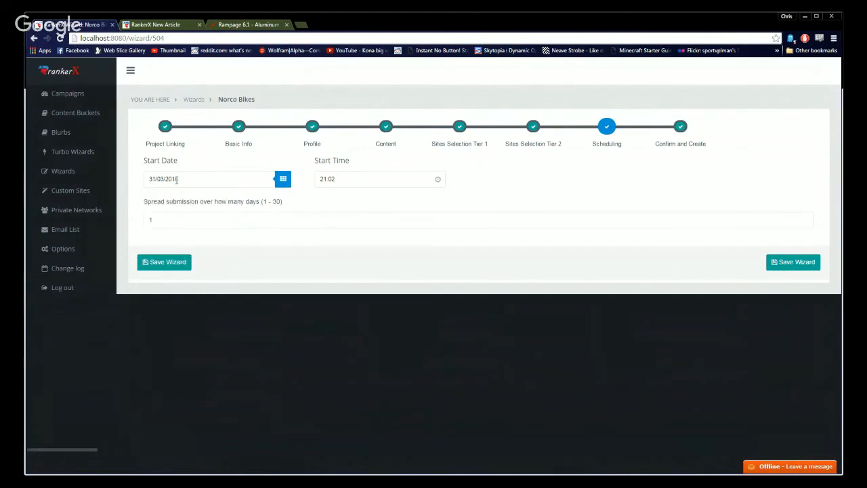
{"action": "left_click", "coordinate": [338, 184]}
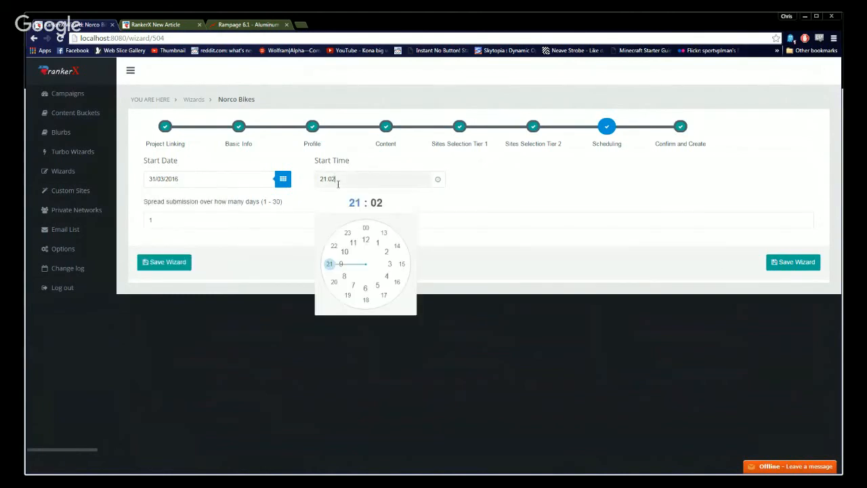
{"action": "left_click", "coordinate": [366, 234]}
{"action": "left_click", "coordinate": [366, 228]}
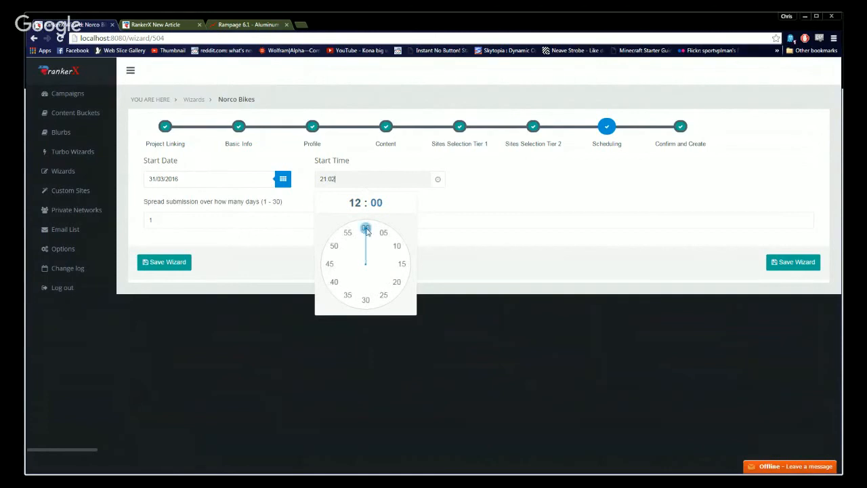
Save the wizard with submissions spread over 30 days and open its Confirm and Create stage.
{"action": "double_click", "coordinate": [278, 215]}
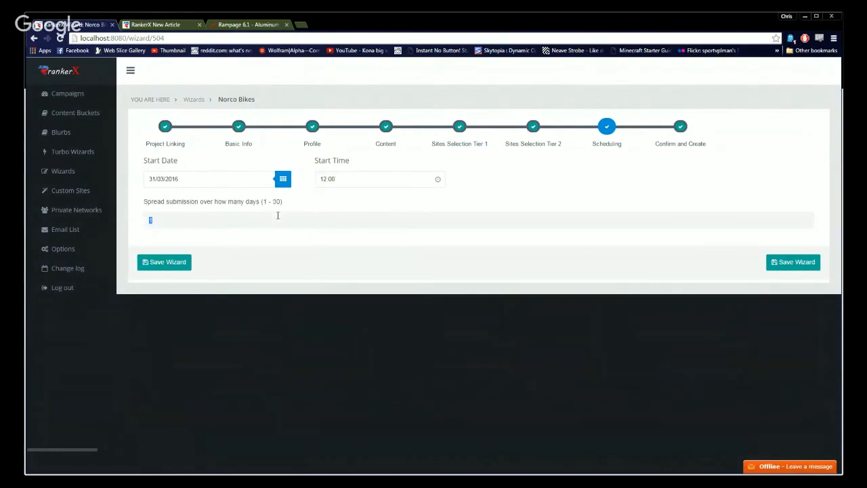
{"action": "type", "text": "30"}
{"action": "left_click", "coordinate": [777, 263]}
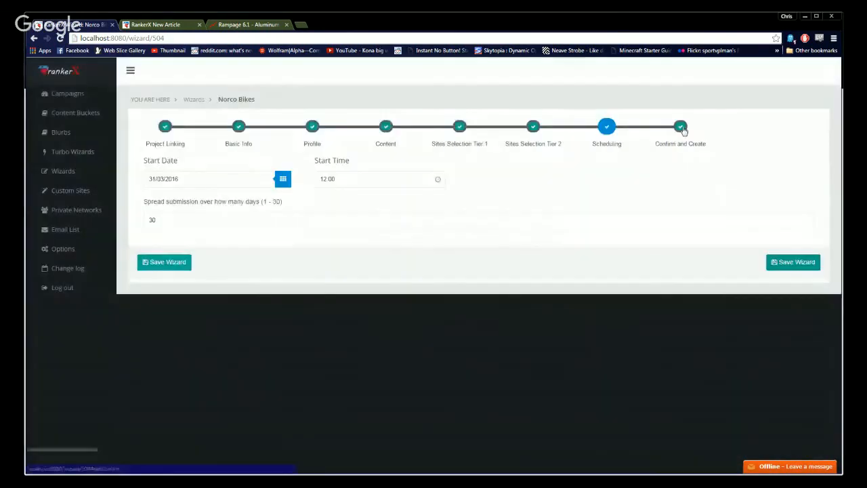
{"action": "left_click", "coordinate": [680, 126]}
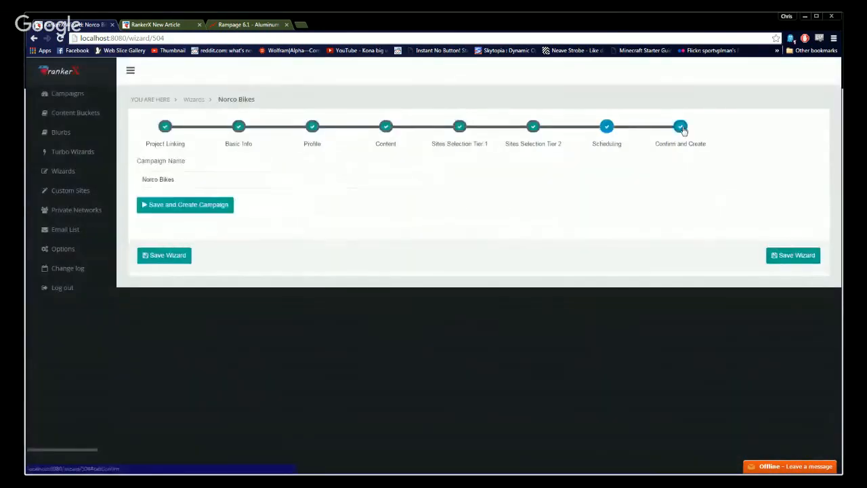